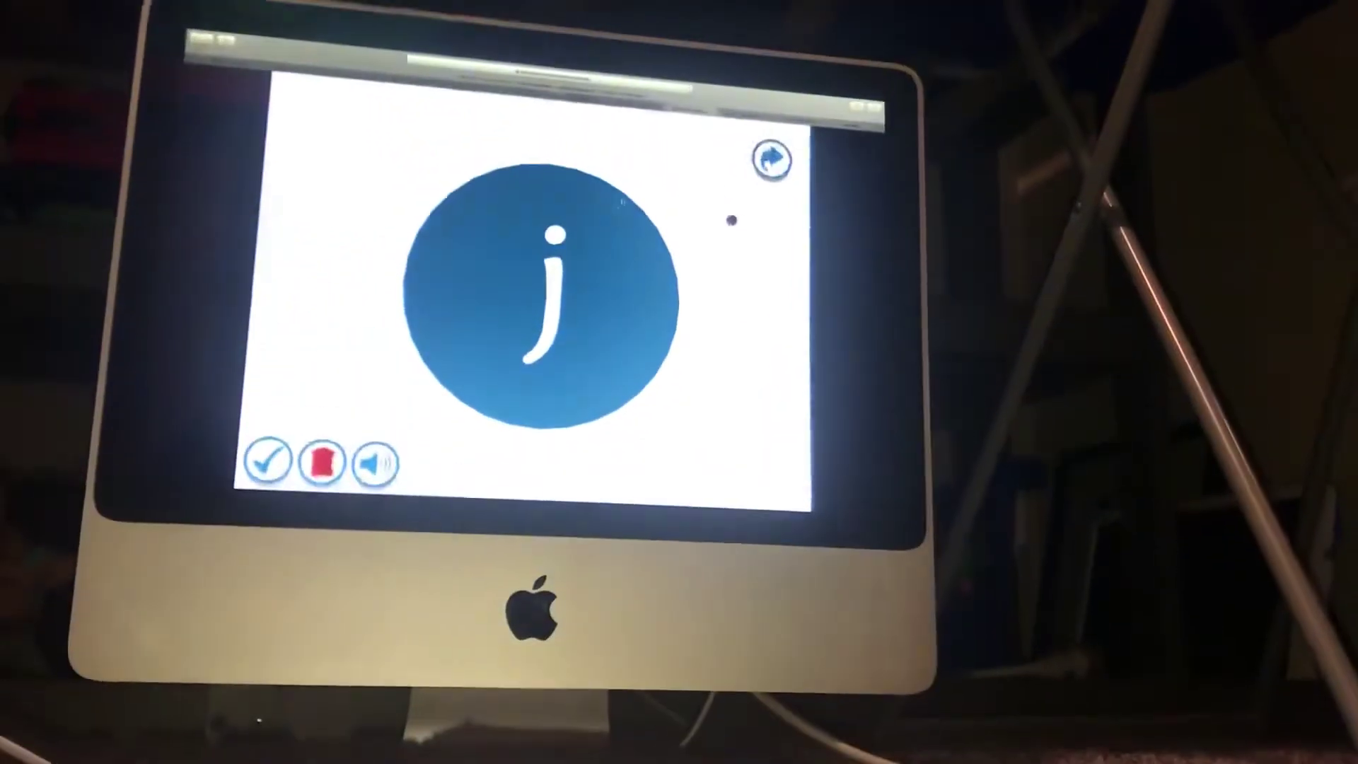
Leave the j flashcard and return to the Choose GPCs grapheme selection grid.
click(771, 160)
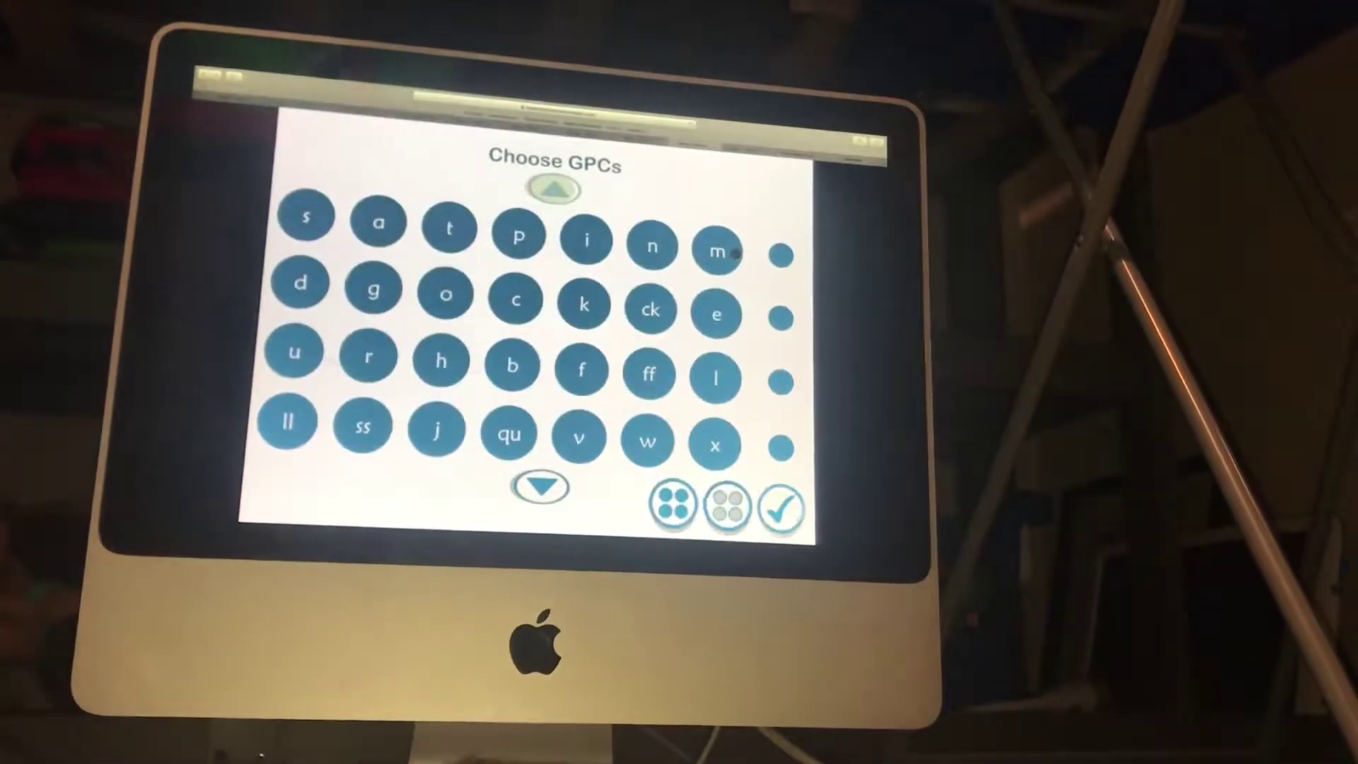